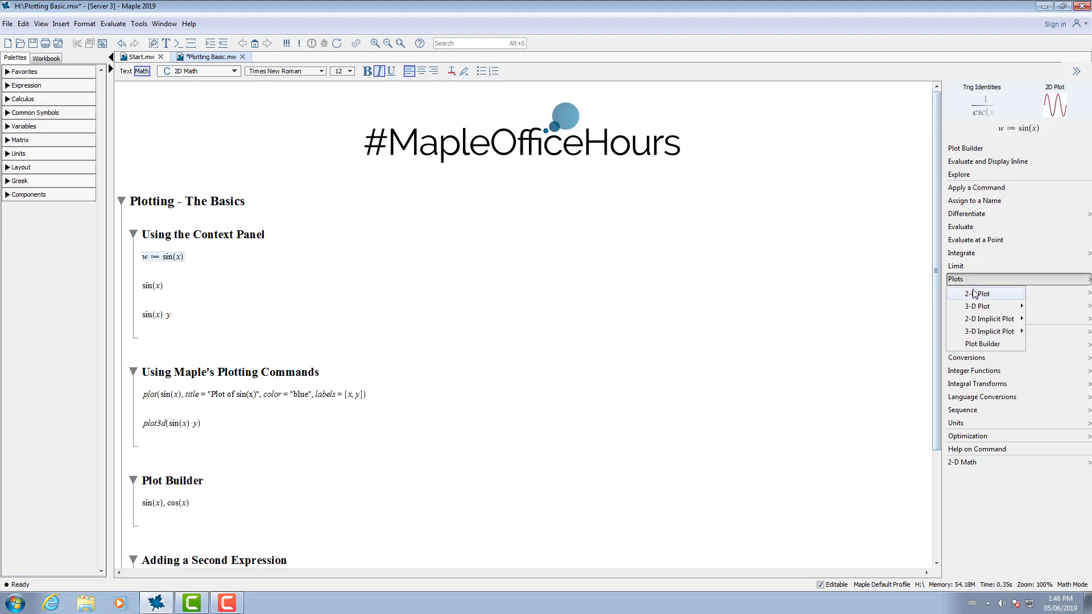
Step: Insert inline 2-D plots of w := sin(x) and sin(x), then select the sin(x) plot
{"action": "left_click", "coordinate": [974, 286]}
{"action": "scroll", "coordinate": [583, 280], "scroll_direction": "down", "scroll_amount": 3}
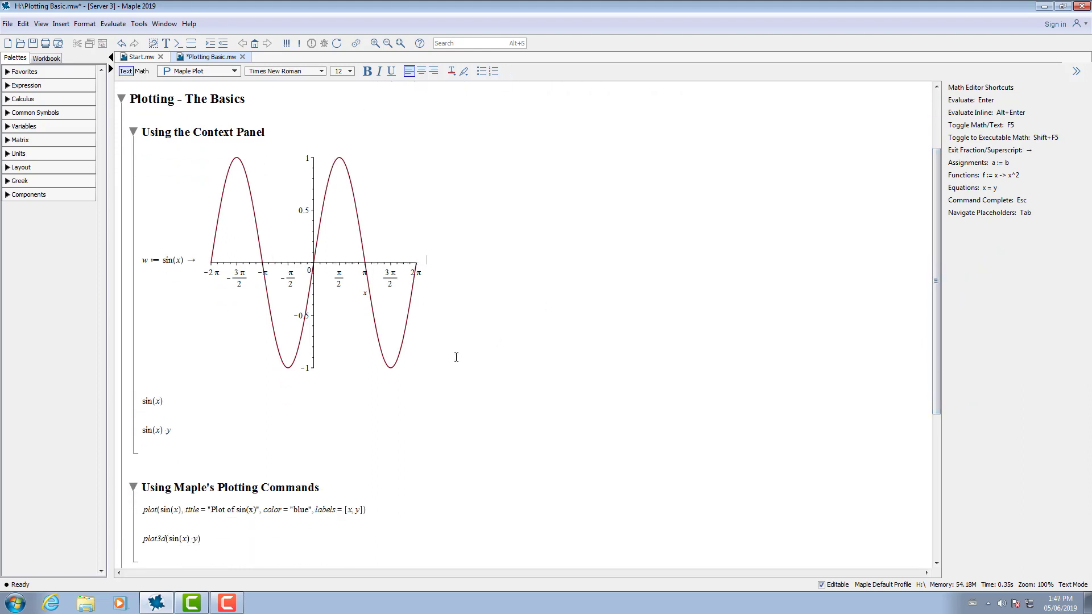
{"action": "left_click", "coordinate": [202, 398]}
{"action": "left_click", "coordinate": [956, 278]}
{"action": "left_click", "coordinate": [964, 292]}
{"action": "left_click", "coordinate": [366, 375]}
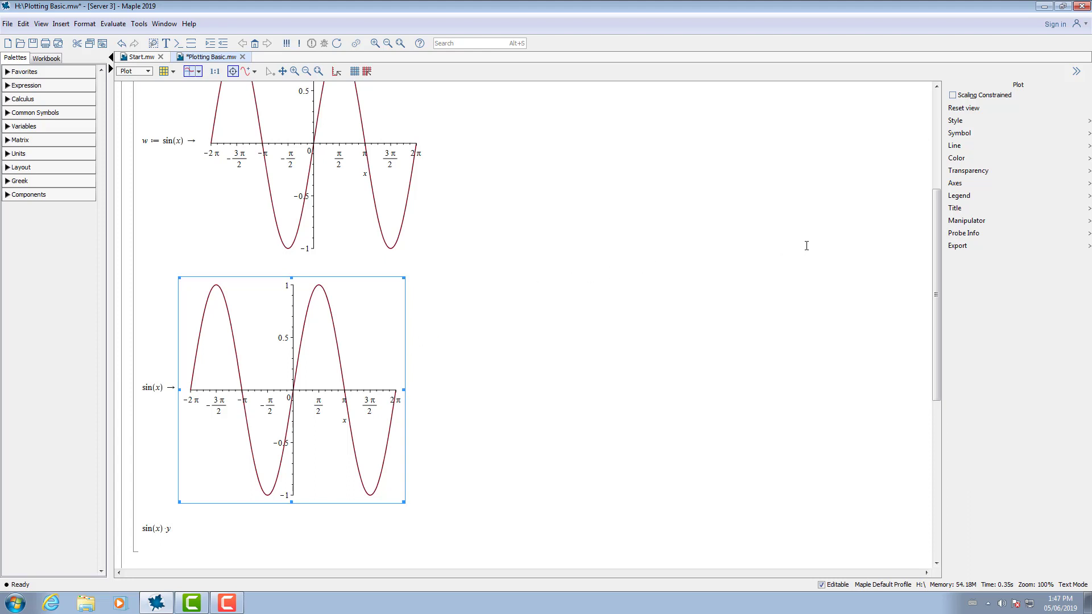
Step: Add the title 'Plot of sin(x)' to the sin(x) plot
{"action": "left_click", "coordinate": [962, 208]}
{"action": "left_click", "coordinate": [967, 223]}
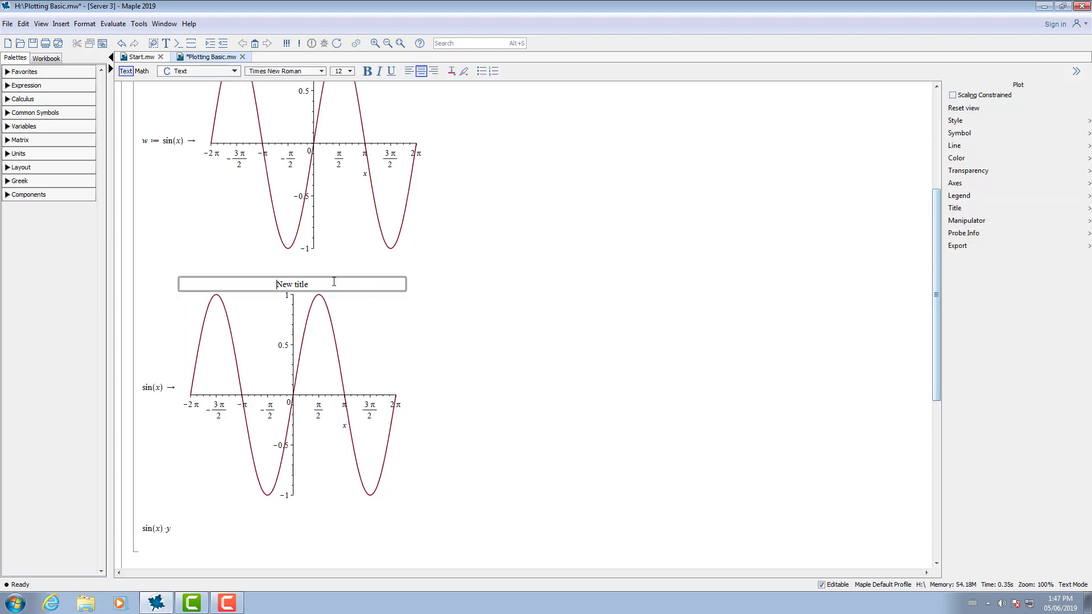
{"action": "triple_click", "coordinate": [271, 286]}
{"action": "type", "text": "Plot of s"}
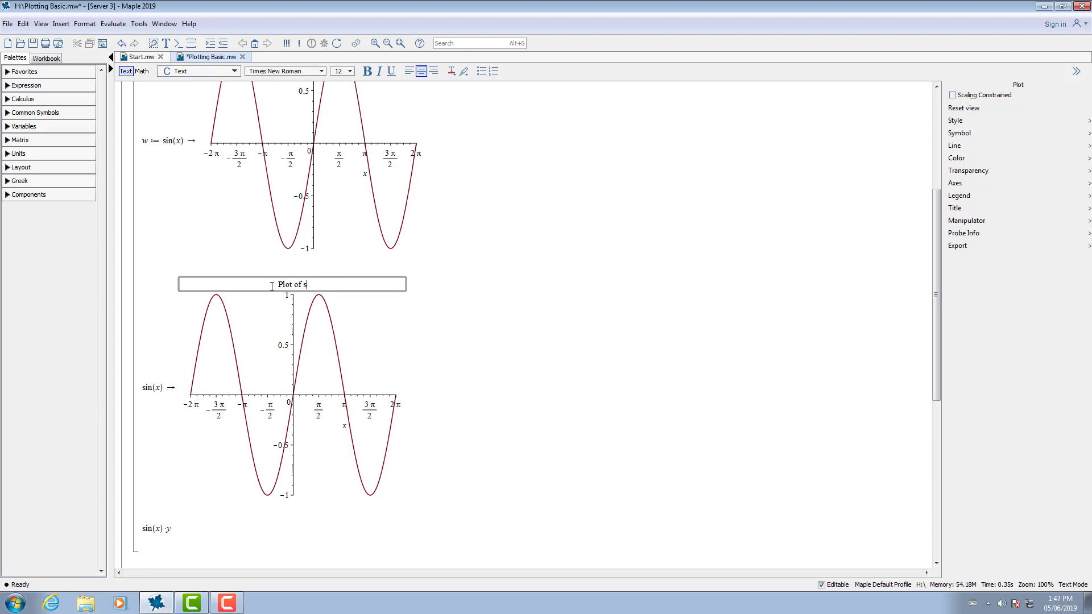
{"action": "type", "text": "in(x)"}
{"action": "left_click", "coordinate": [335, 317]}
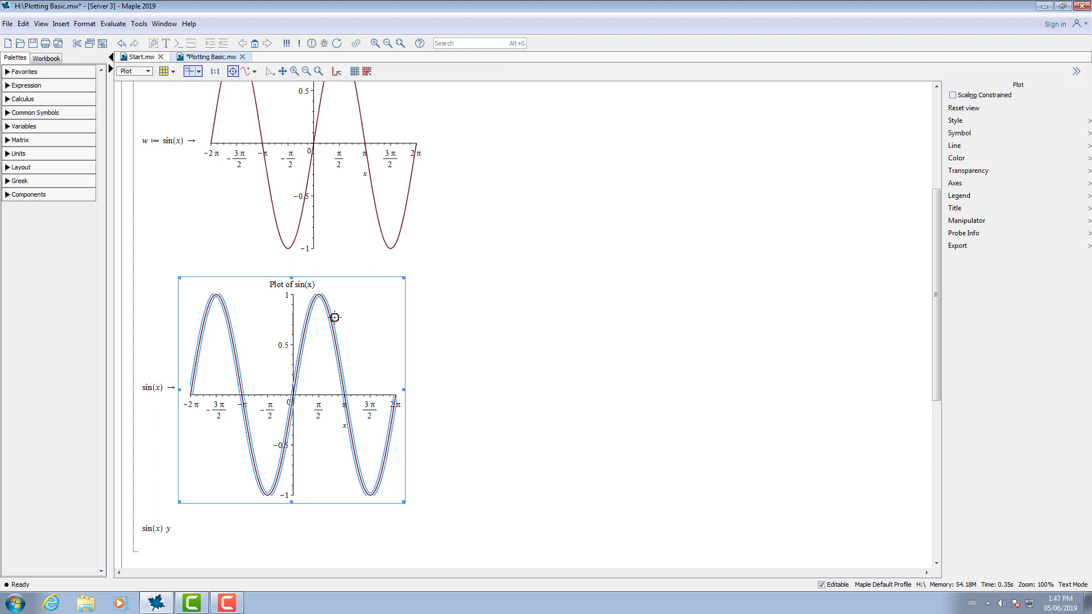
Step: Make the curve blue and add a y label to the vertical axis
{"action": "left_click", "coordinate": [964, 159]}
{"action": "left_click", "coordinate": [974, 174]}
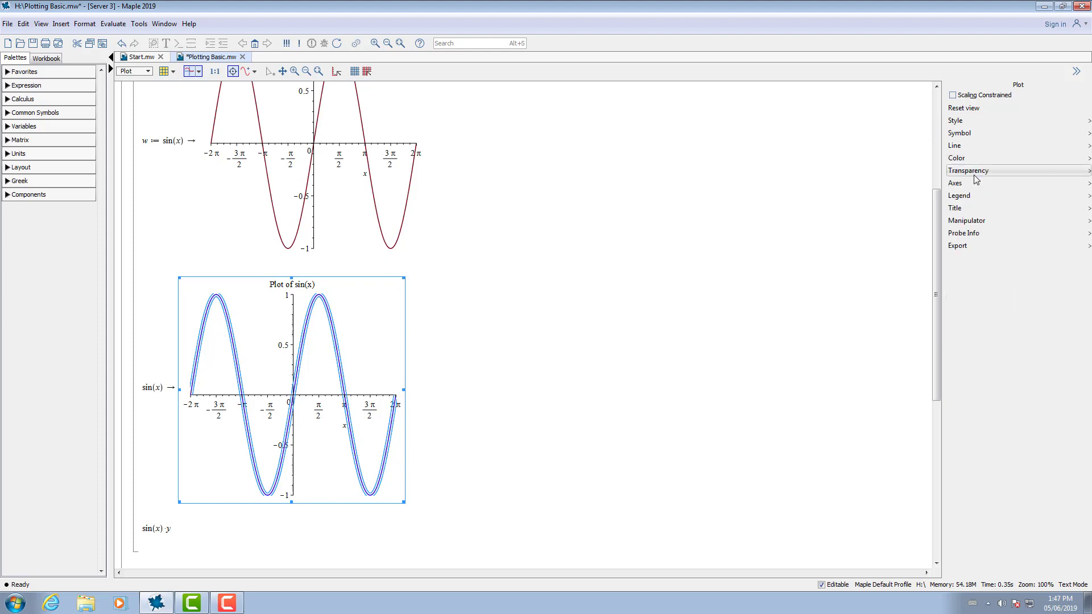
{"action": "left_click", "coordinate": [990, 185]}
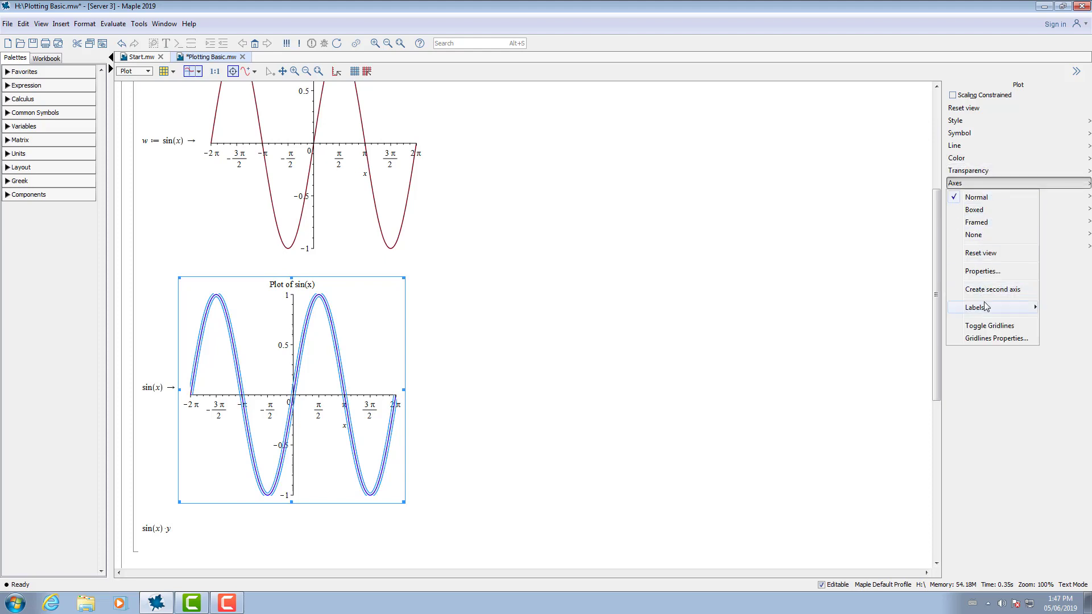
{"action": "mouse_move", "coordinate": [985, 307]}
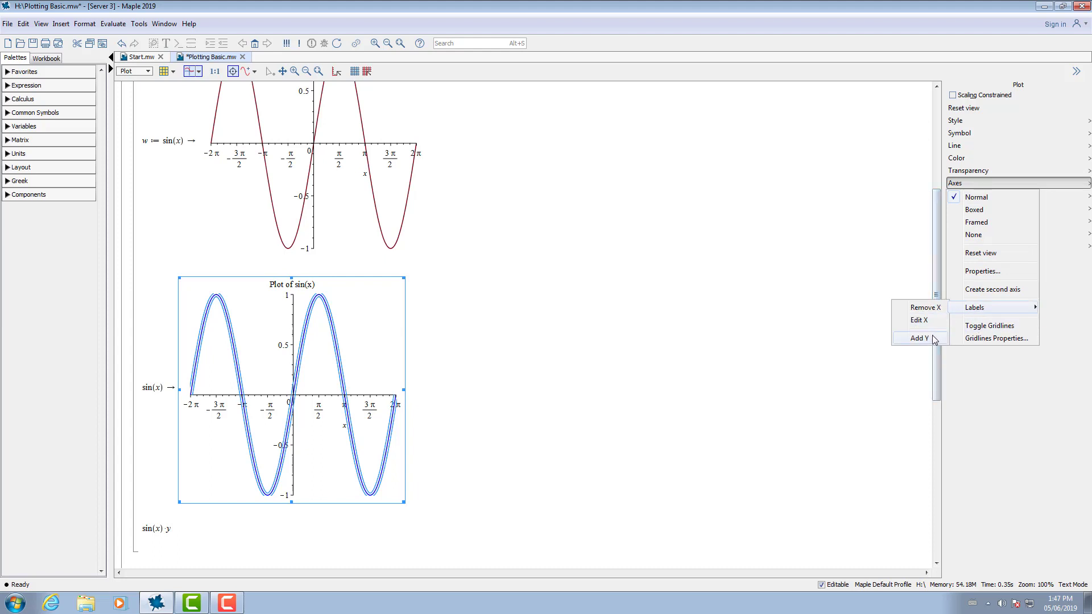
{"action": "left_click", "coordinate": [933, 338]}
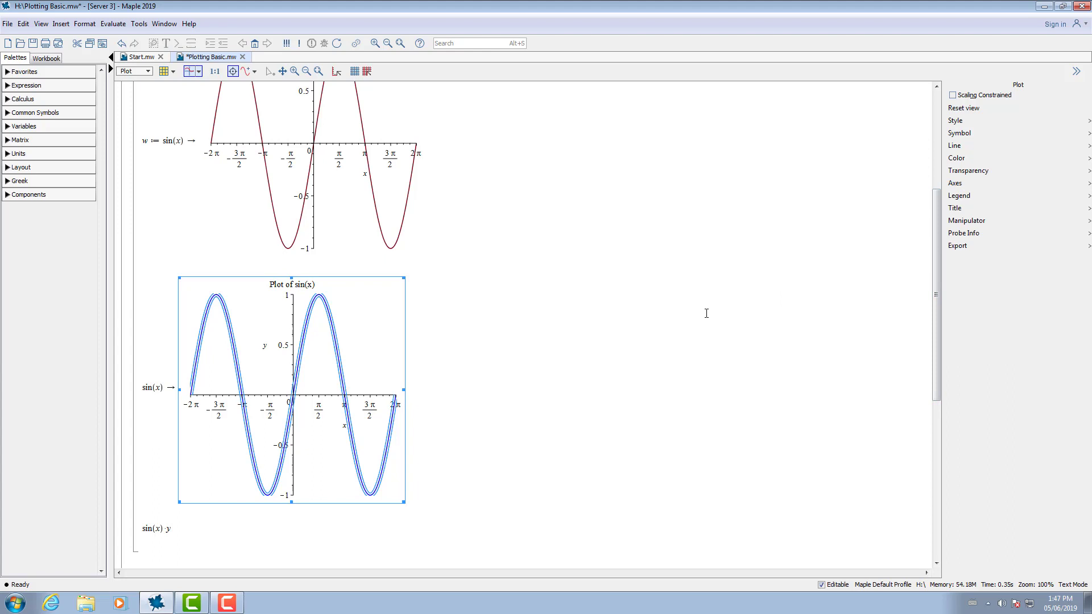
Step: Insert a 3-D surface plot of sin(x)·y and rotate it to a new viewing angle
{"action": "left_click", "coordinate": [681, 329]}
{"action": "scroll", "coordinate": [681, 329], "scroll_direction": "down", "scroll_amount": 5}
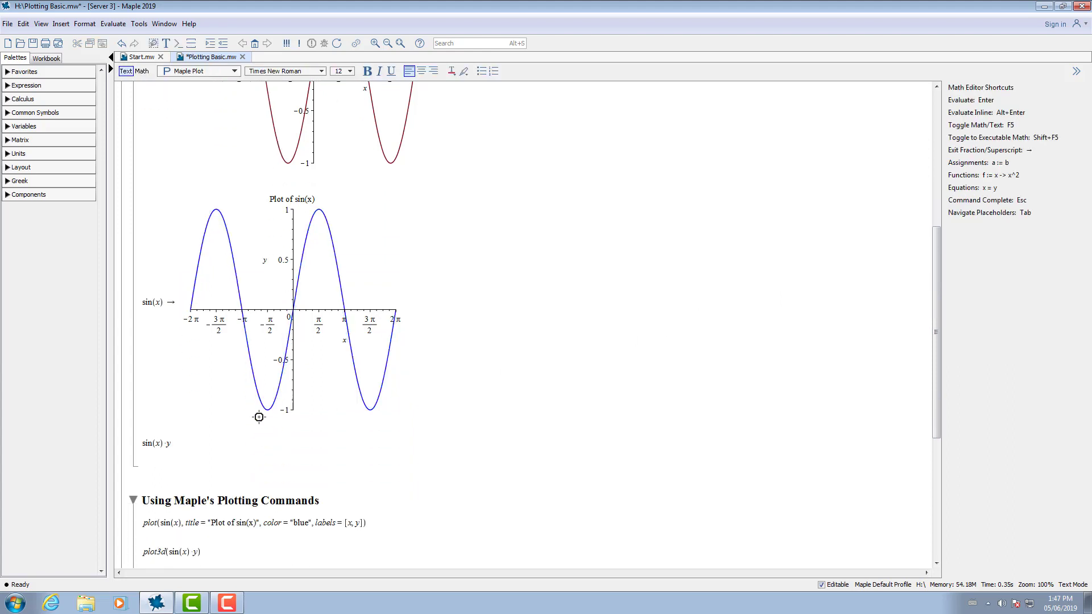
{"action": "left_click", "coordinate": [230, 441]}
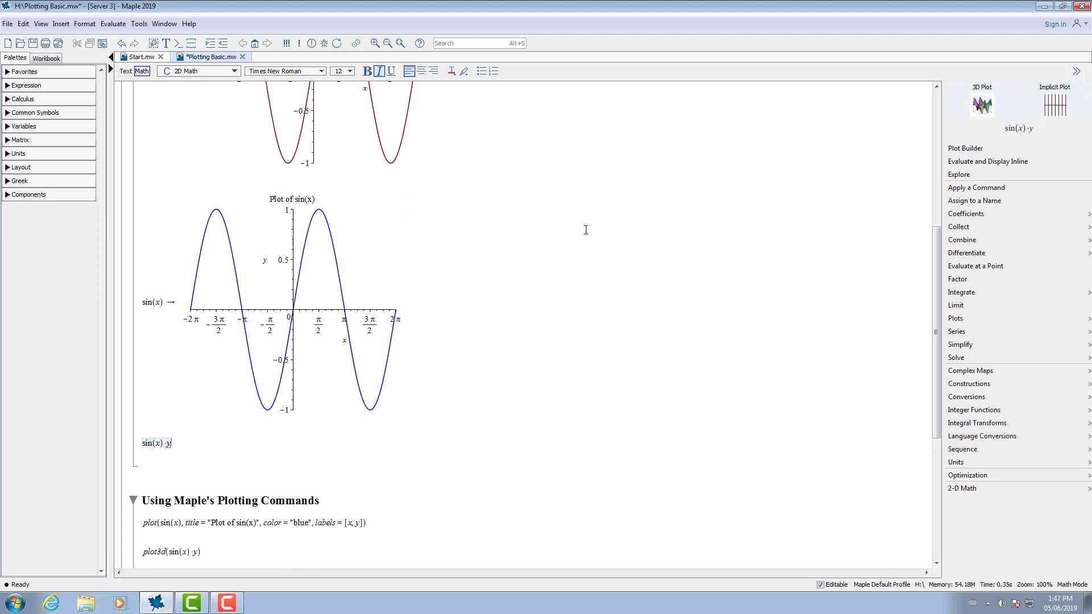
{"action": "left_click", "coordinate": [975, 107]}
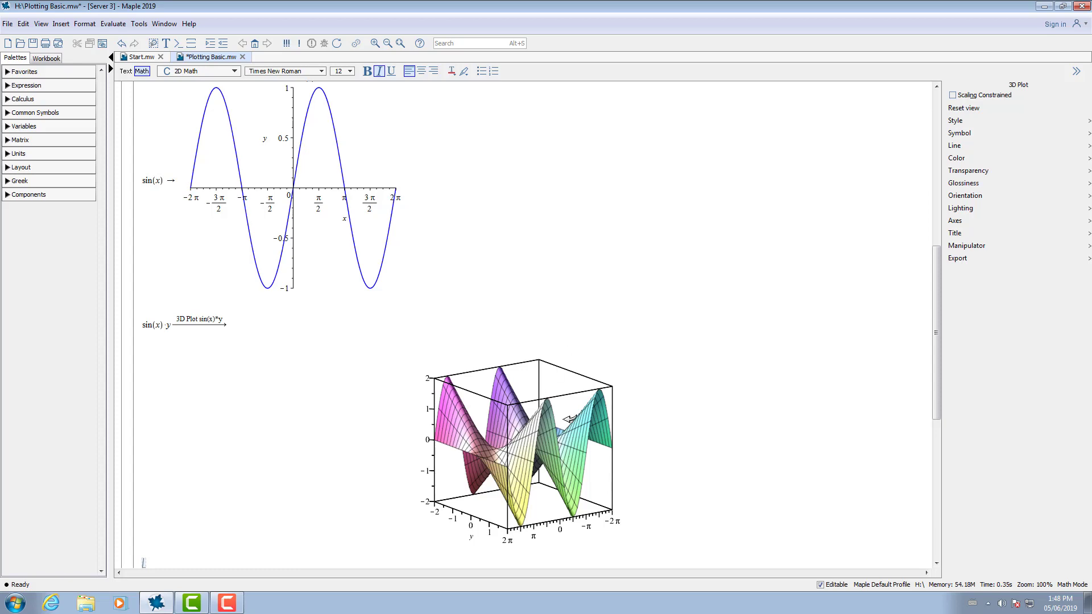
{"action": "left_click_drag", "start_coordinate": [577, 427], "coordinate": [463, 475]}
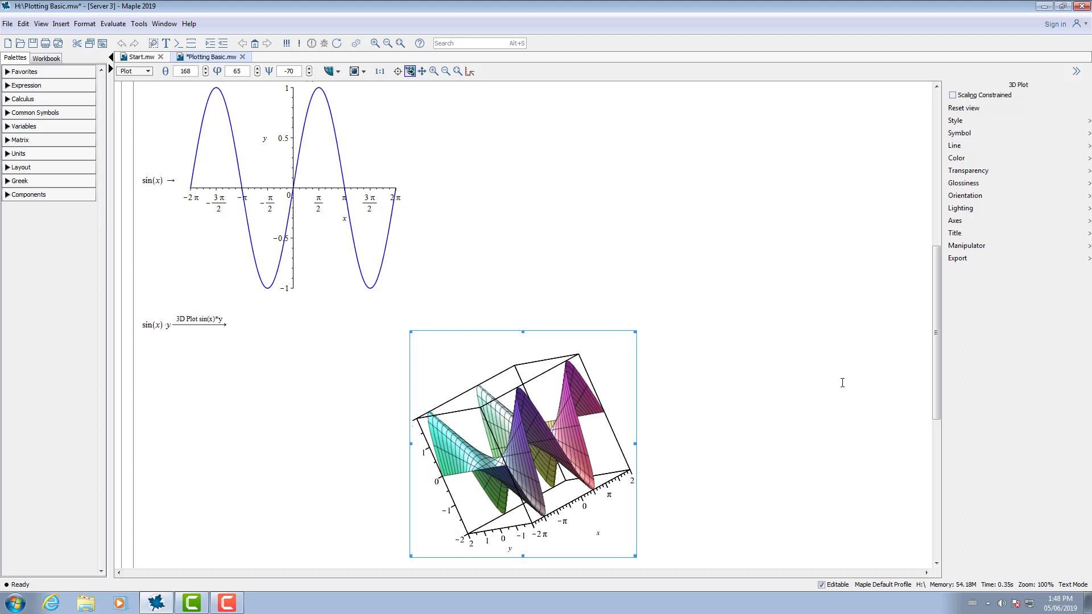
Step: Zoom in on the 3-D surface and pan it within its frame
{"action": "left_click", "coordinate": [969, 246]}
{"action": "left_click", "coordinate": [978, 298]}
{"action": "mouse_move", "coordinate": [534, 467]}
{"action": "left_mouse_down"}
{"action": "mouse_move", "coordinate": [556, 419]}
{"action": "mouse_move", "coordinate": [548, 473]}
{"action": "left_mouse_up"}
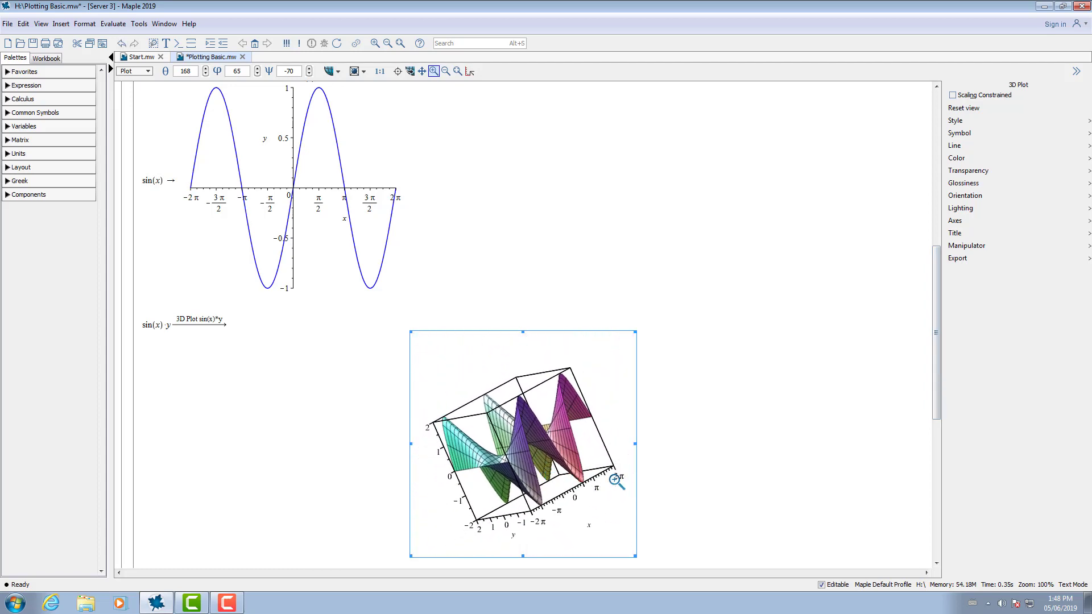
{"action": "left_click", "coordinate": [967, 246]}
{"action": "left_click", "coordinate": [971, 285]}
{"action": "left_click_drag", "start_coordinate": [534, 466], "coordinate": [536, 444]}
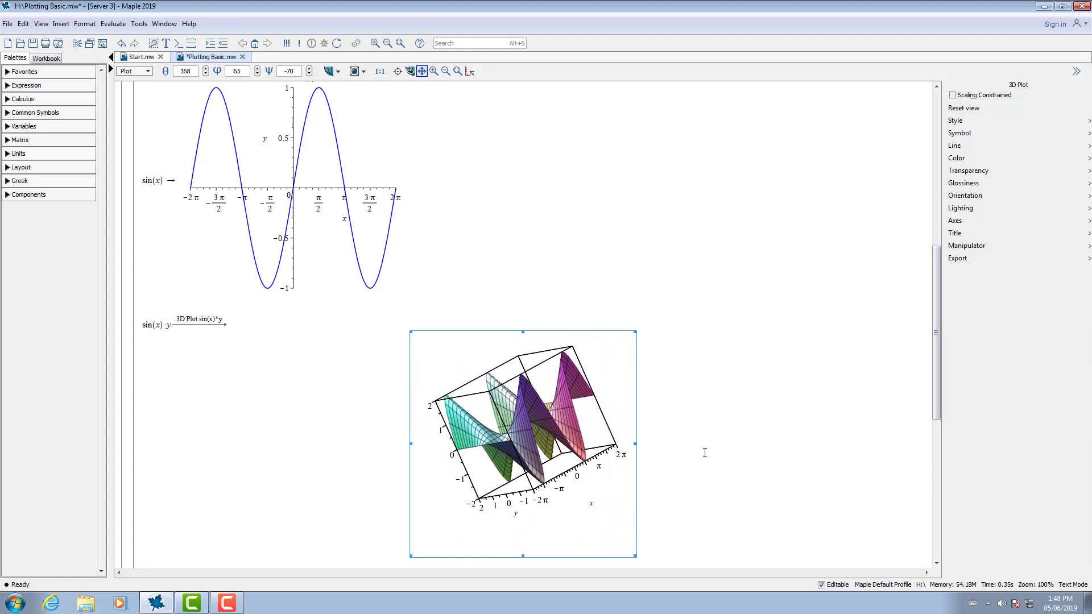
{"action": "scroll", "coordinate": [705, 453], "scroll_direction": "down", "scroll_amount": 10}
Step: Execute the titled plot(sin(x), ...) command to draw the 2-D sine graph
{"action": "left_click", "coordinate": [419, 365]}
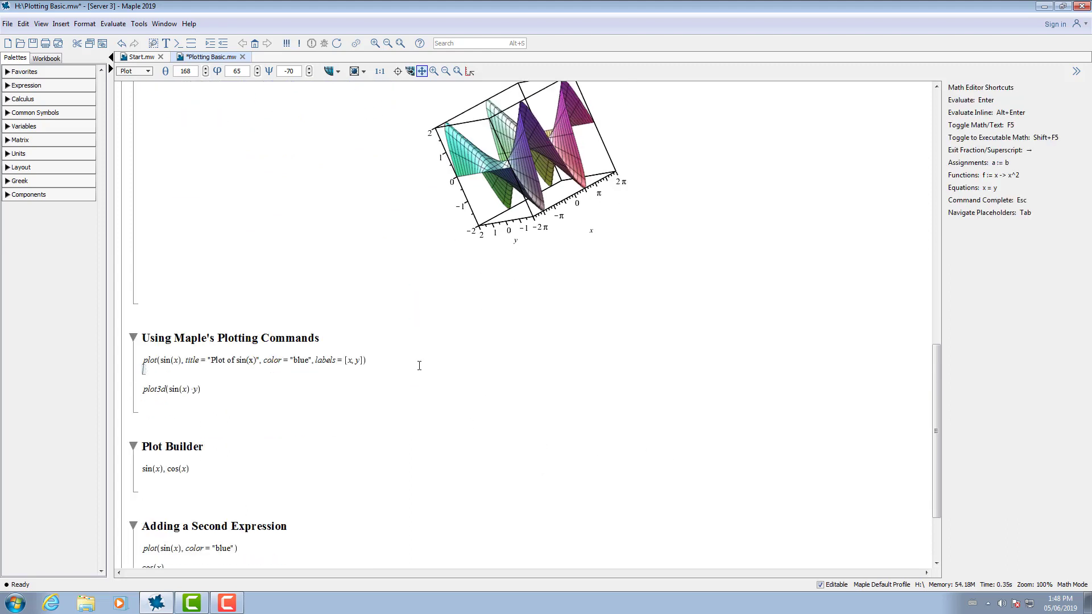
{"action": "left_click", "coordinate": [352, 361]}
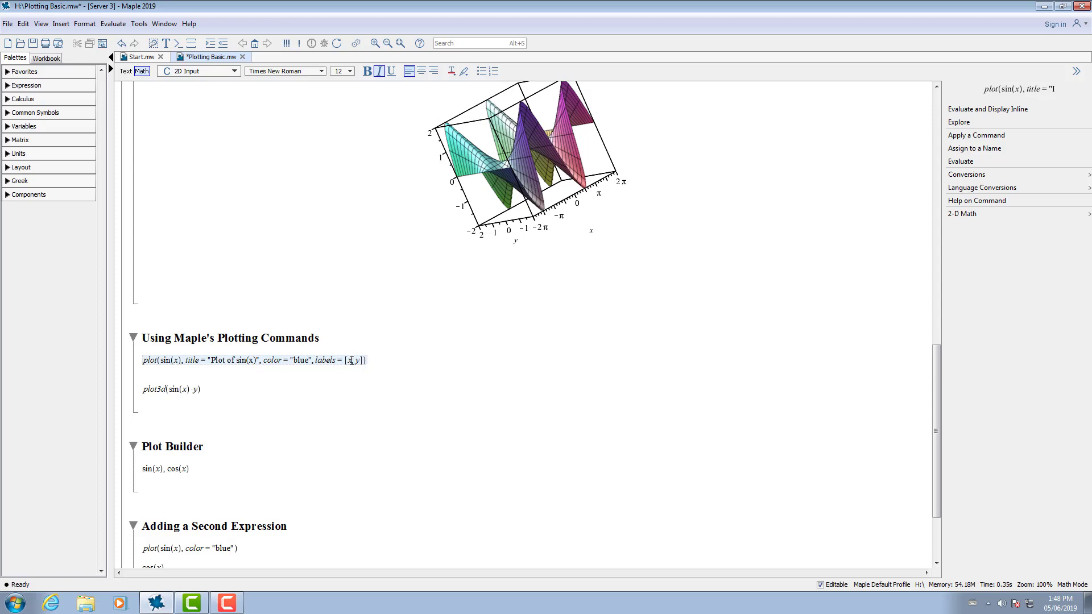
{"action": "key", "text": "Return"}
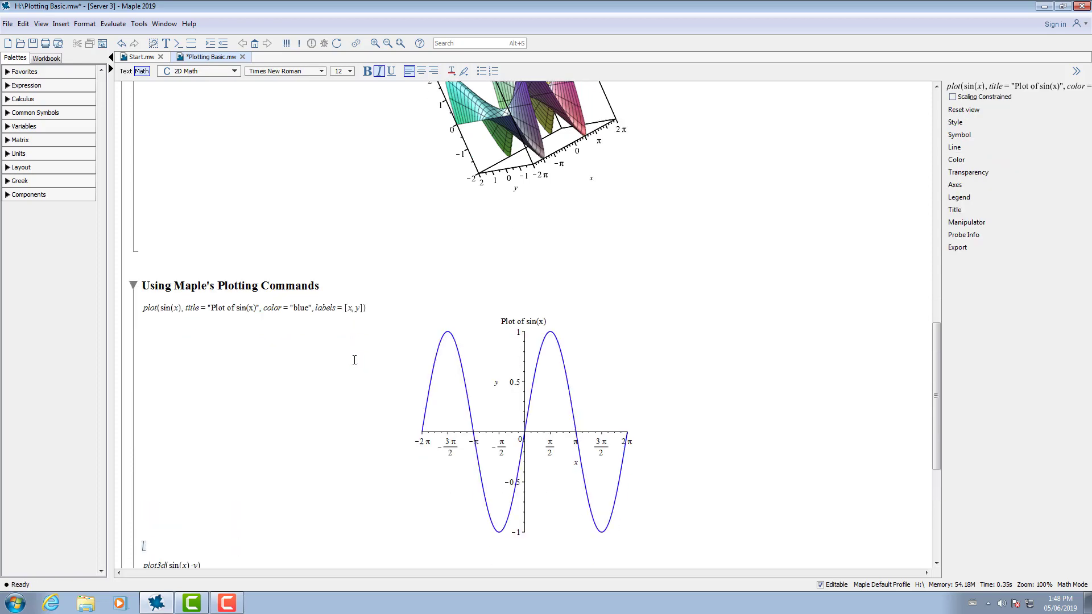
Step: Execute the plot3d(sin(x)·y) command to draw the 3-D surface
{"action": "left_click", "coordinate": [188, 464]}
{"action": "key", "text": "Return"}
{"action": "scroll", "coordinate": [198, 511], "scroll_direction": "down", "scroll_amount": 5}
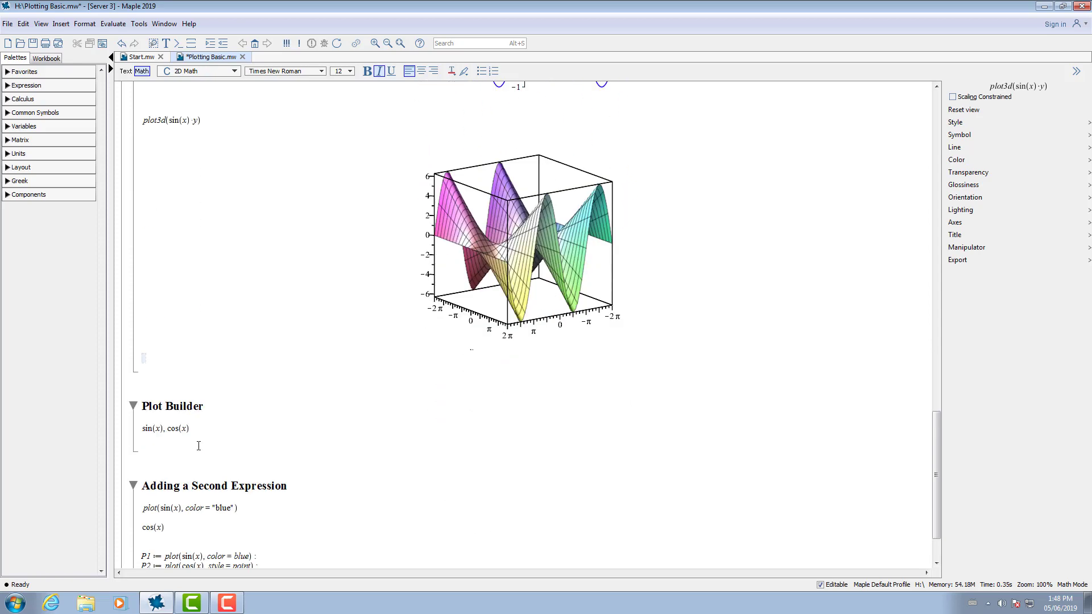
Step: Plot sin(x), cos(x) as a 2-D parametric curve via the Plot Builder
{"action": "left_click", "coordinate": [201, 356]}
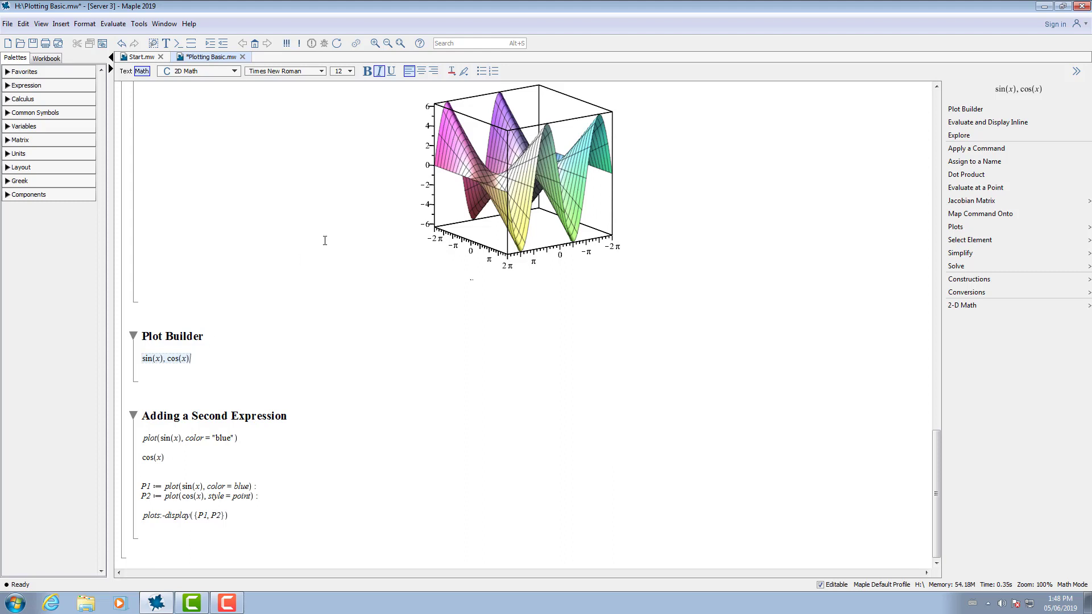
{"action": "left_click", "coordinate": [973, 110]}
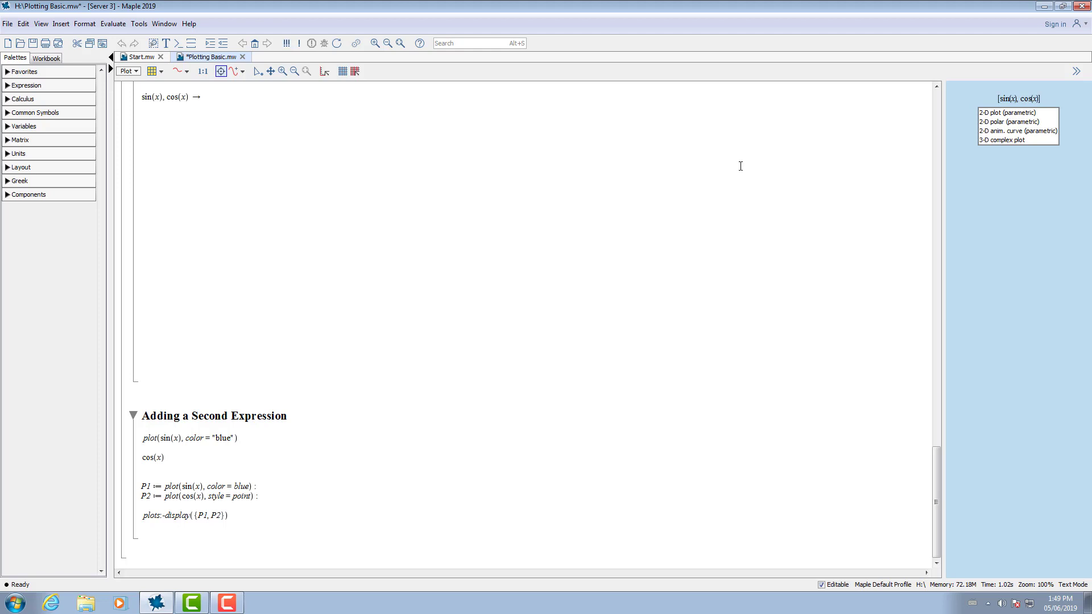
{"action": "left_click", "coordinate": [996, 113]}
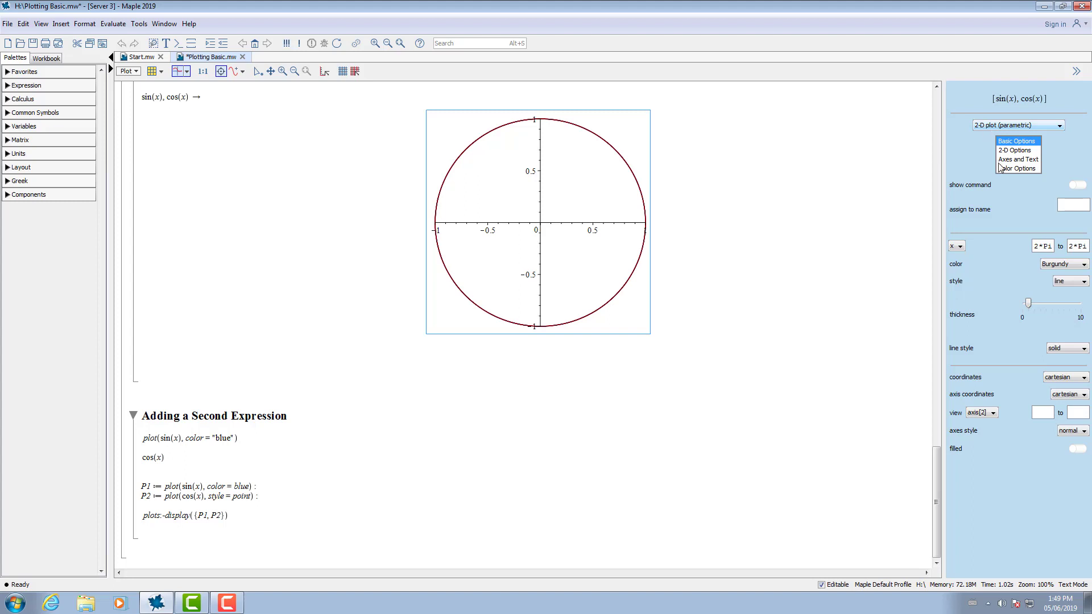
Step: Make the circle's line navy, dashed and thicker
{"action": "left_click", "coordinate": [1078, 265]}
{"action": "left_click", "coordinate": [1068, 287]}
{"action": "left_click", "coordinate": [1069, 349]}
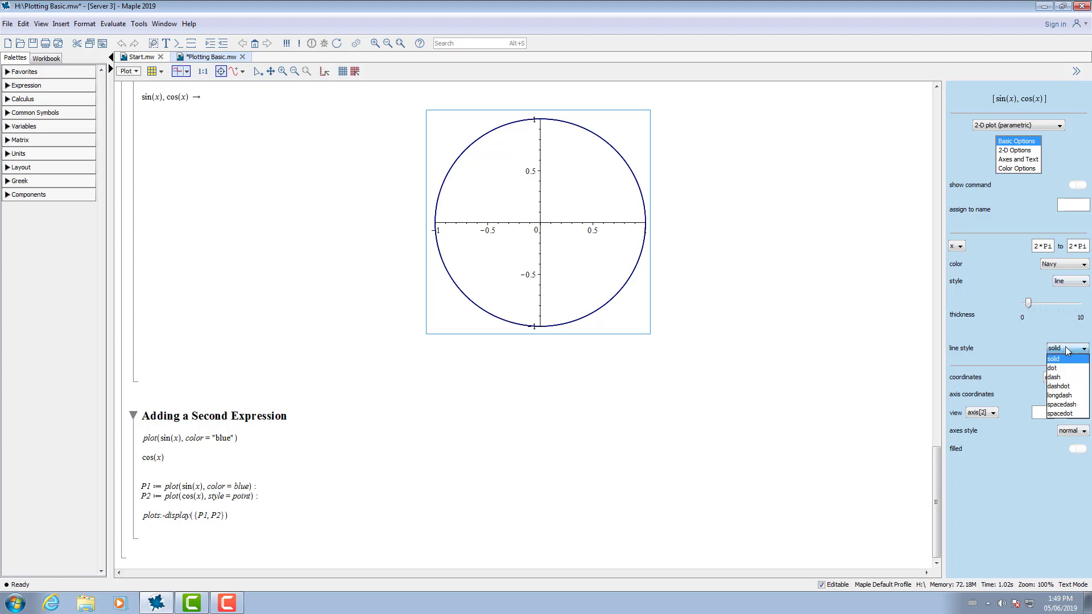
{"action": "left_click", "coordinate": [1062, 378]}
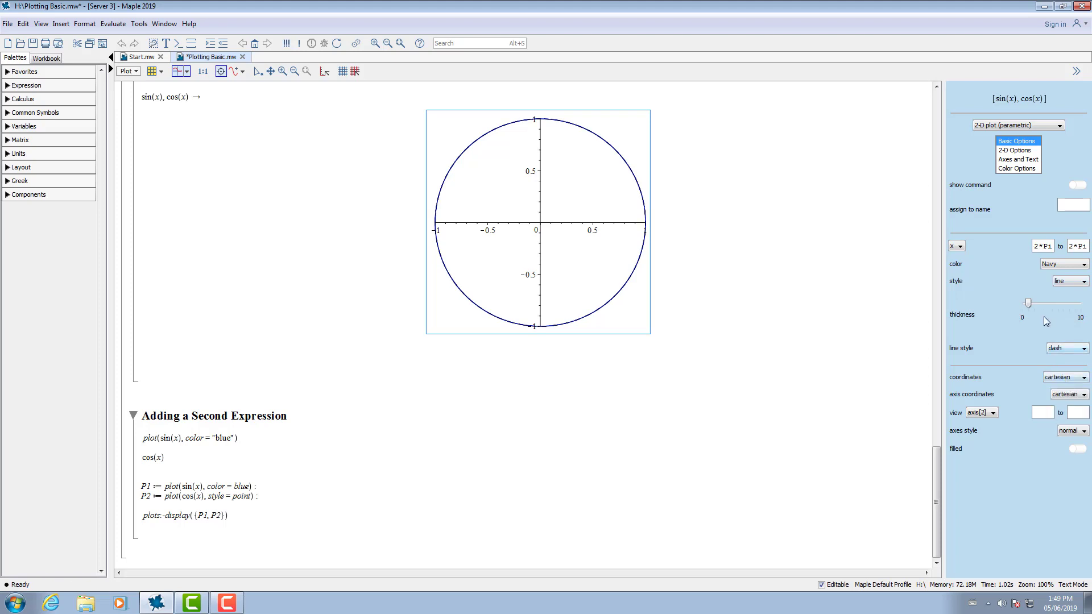
{"action": "left_click_drag", "start_coordinate": [1031, 307], "coordinate": [1047, 306]}
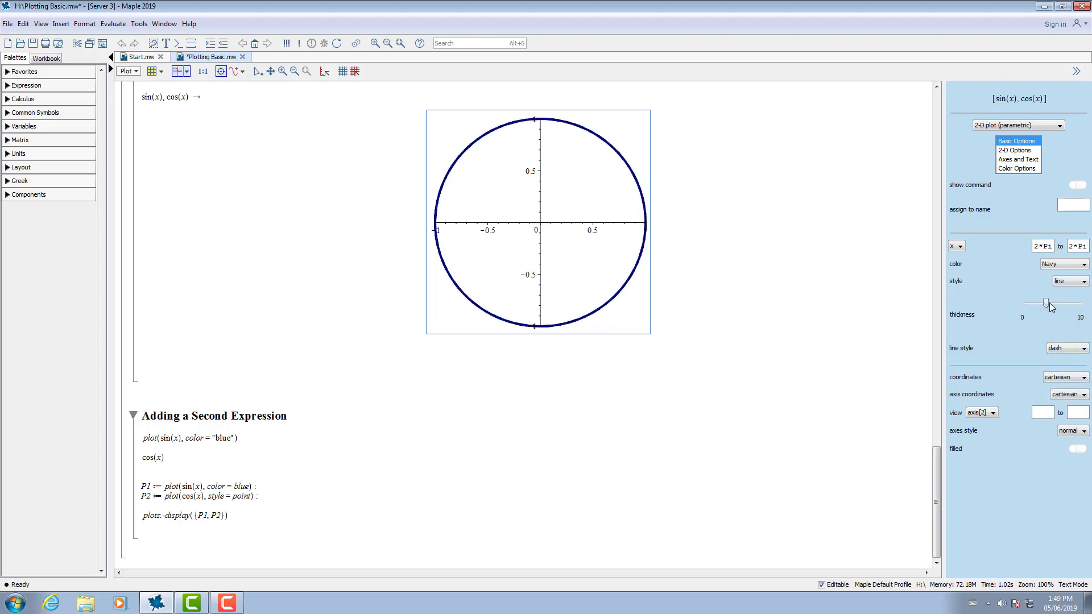
Step: Set constrained scaling and give the circle plot the title 'Plot builder'
{"action": "left_click", "coordinate": [1026, 150]}
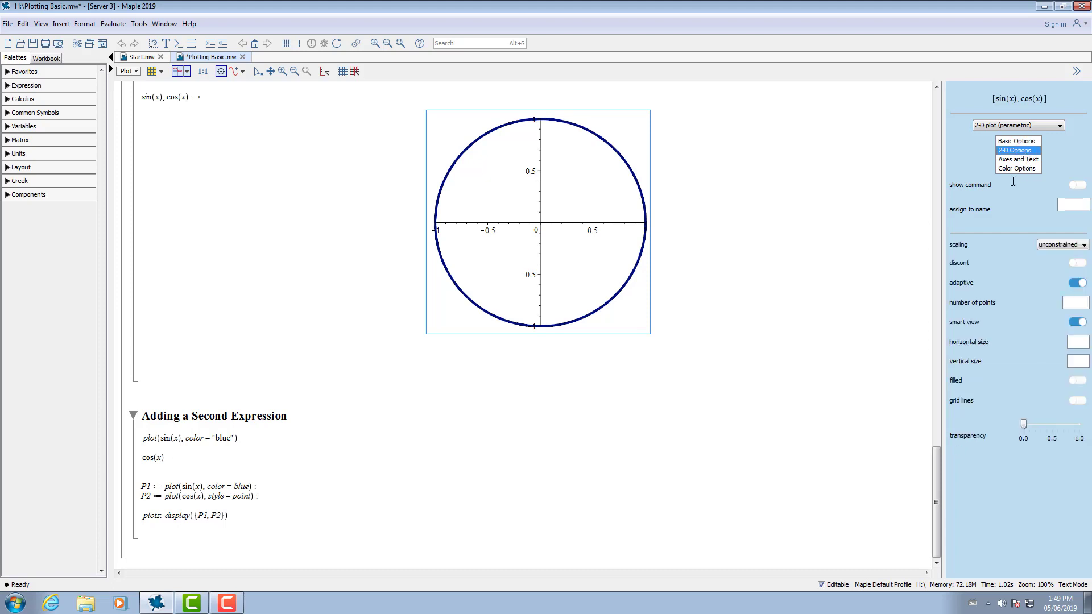
{"action": "left_click", "coordinate": [1049, 246]}
{"action": "left_click", "coordinate": [1055, 253]}
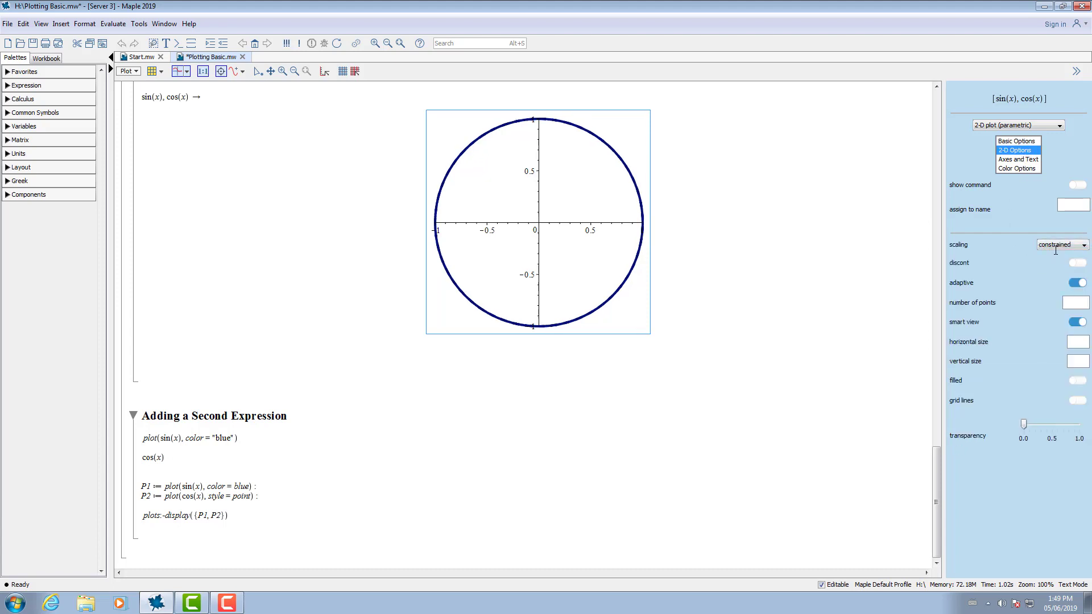
{"action": "left_click", "coordinate": [1028, 159]}
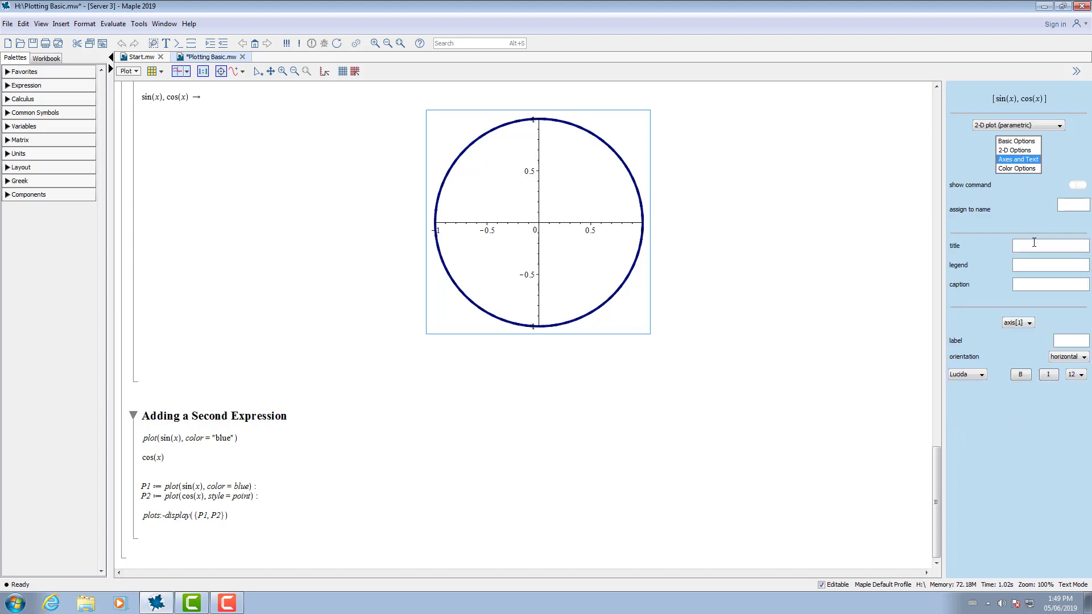
{"action": "left_click", "coordinate": [1033, 246]}
{"action": "type", "text": "Plot builder"}
{"action": "key", "text": "Return"}
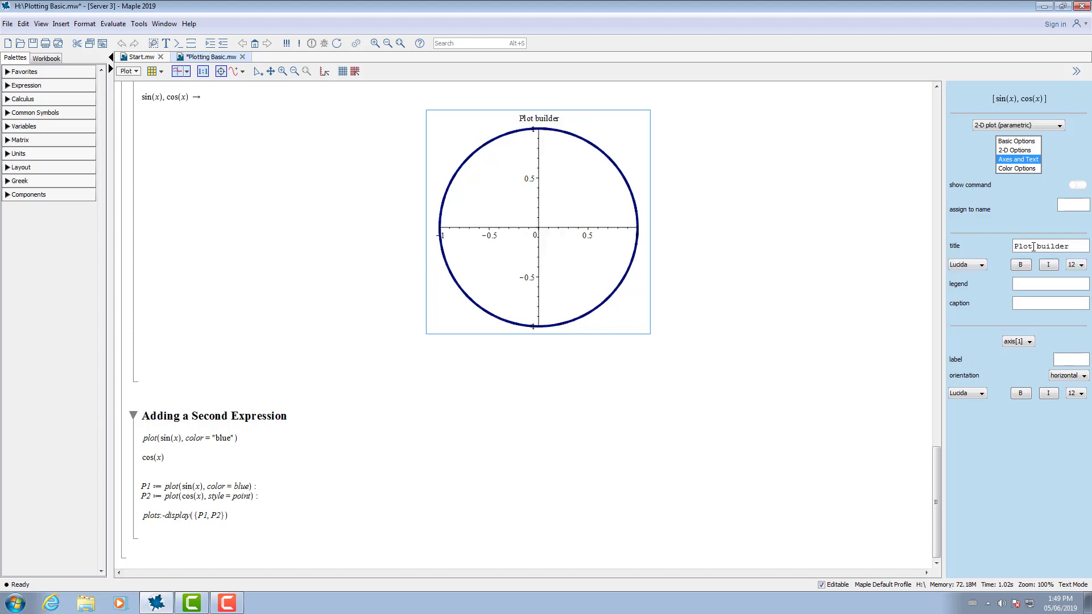
{"action": "left_click", "coordinate": [1016, 143]}
{"action": "left_click", "coordinate": [770, 352]}
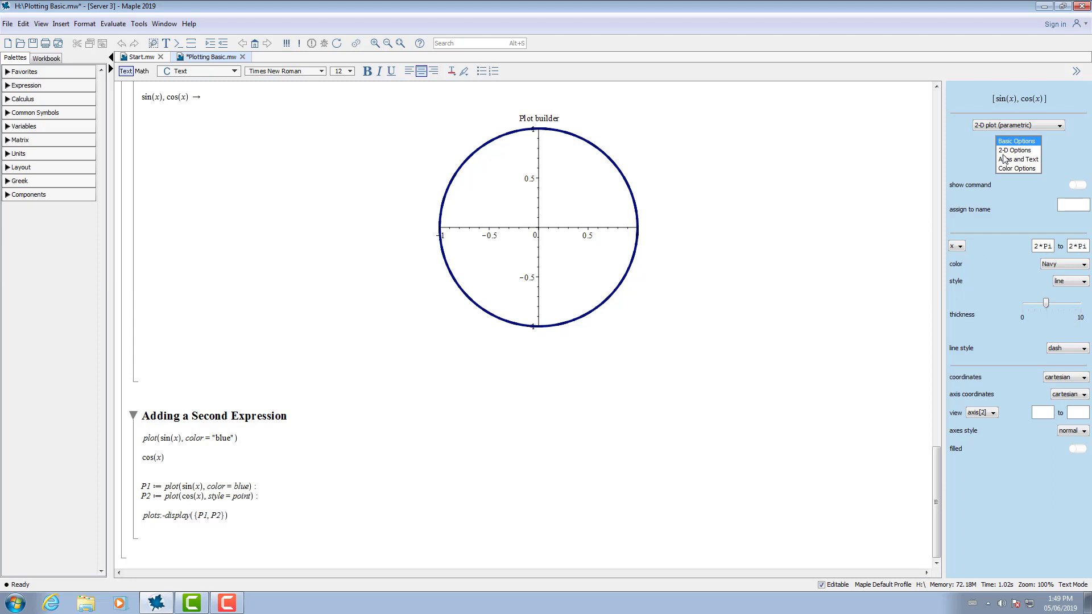
Step: Display the circle's generated plot command beneath it and go to the plot(sin(x), color="blue") line
{"action": "left_click", "coordinate": [1075, 186]}
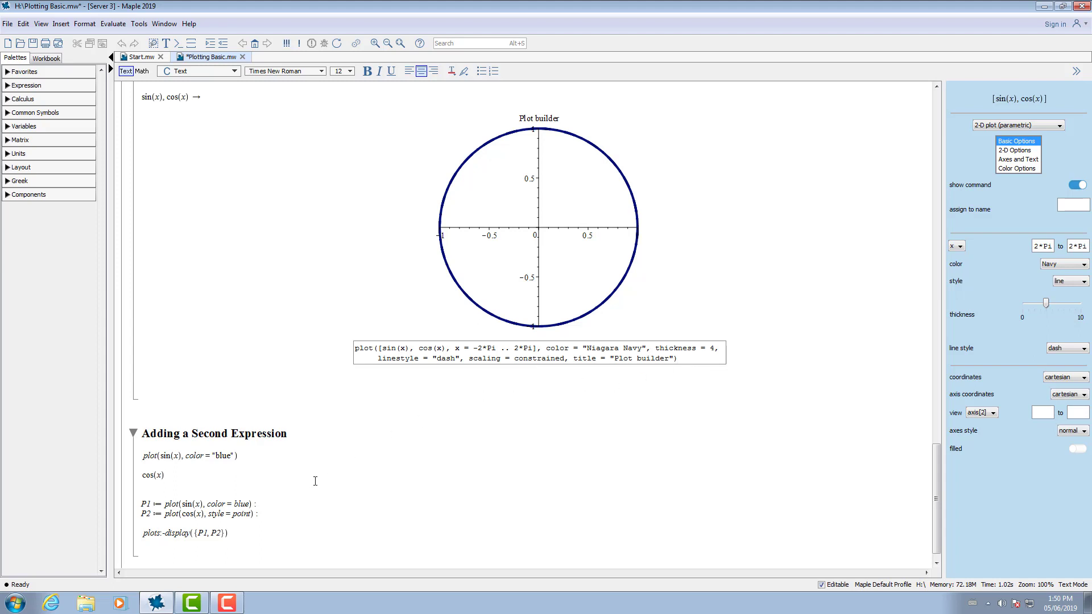
{"action": "left_click", "coordinate": [284, 457]}
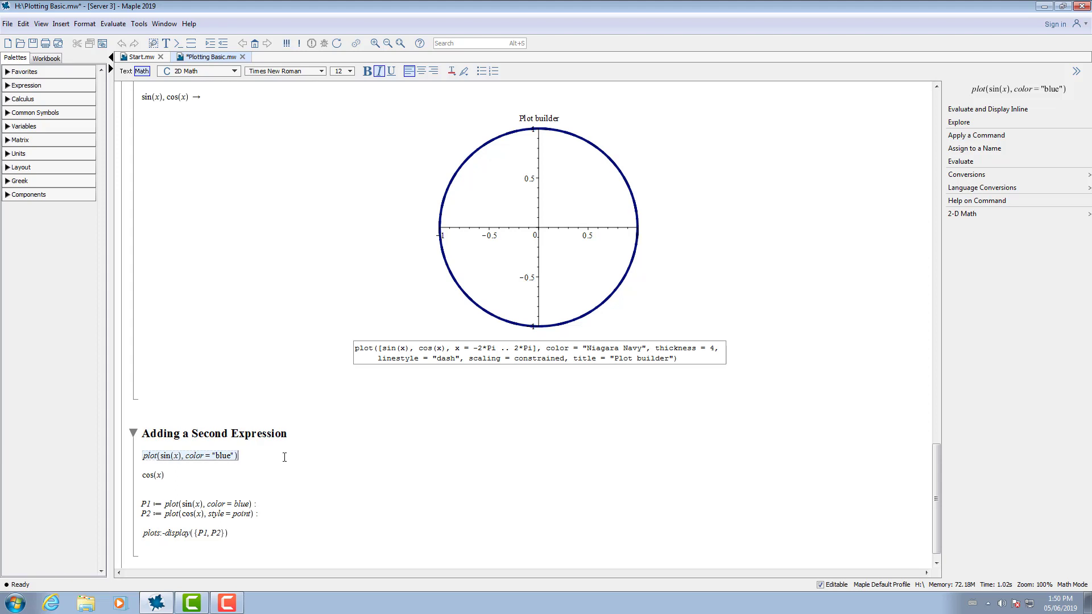
Step: Run plot(sin(x), color="blue") and drag cos(x) onto the resulting graph
{"action": "key", "text": "Return"}
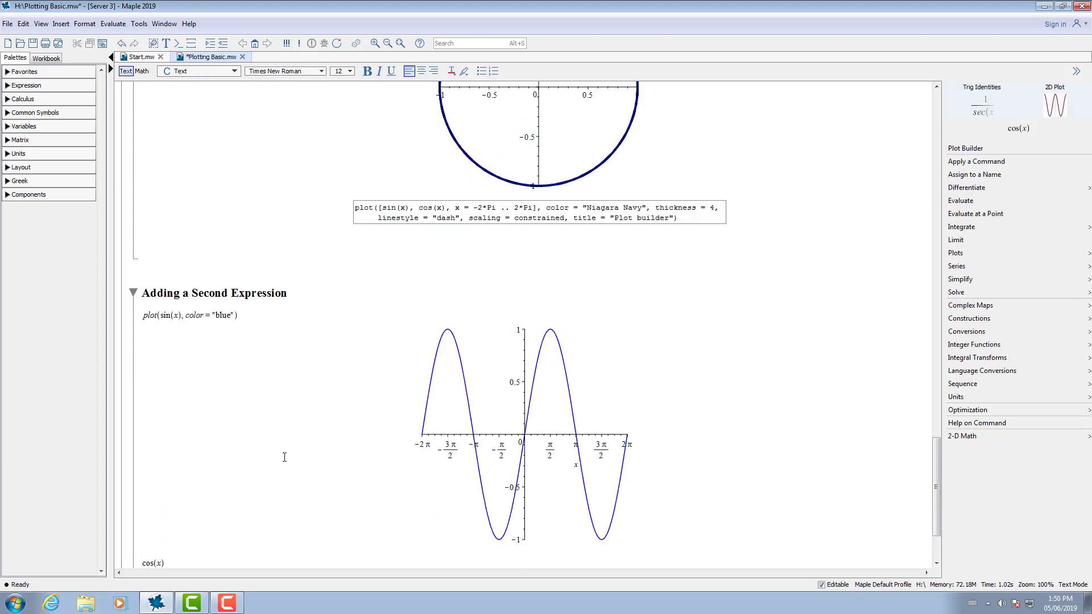
{"action": "scroll", "coordinate": [188, 532], "scroll_direction": "down", "scroll_amount": 2}
{"action": "left_click_drag", "start_coordinate": [142, 495], "coordinate": [505, 351]}
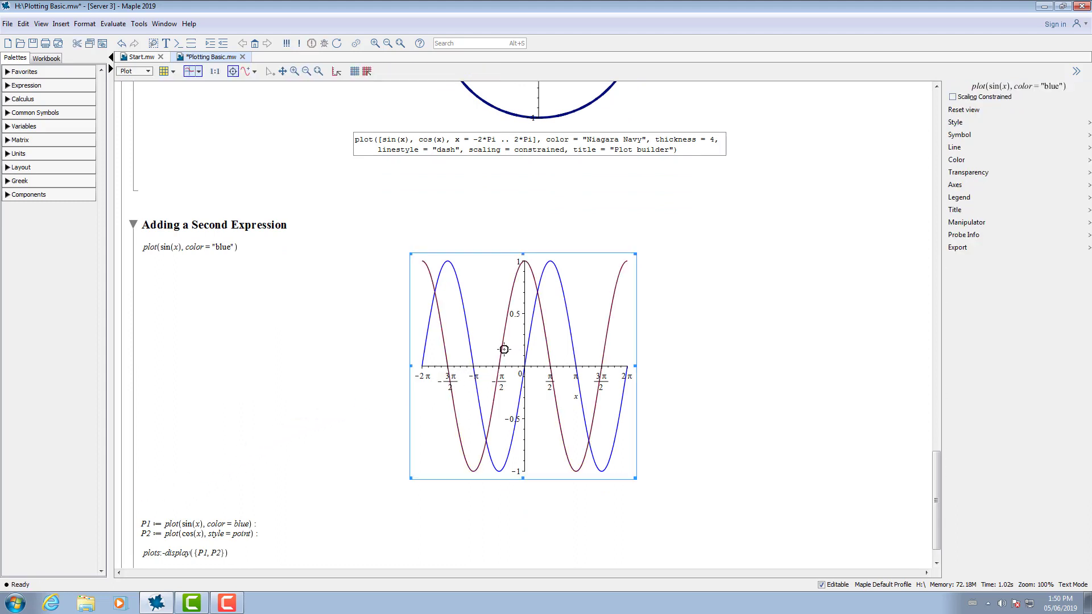
{"action": "scroll", "coordinate": [504, 349], "scroll_direction": "down", "scroll_amount": 1}
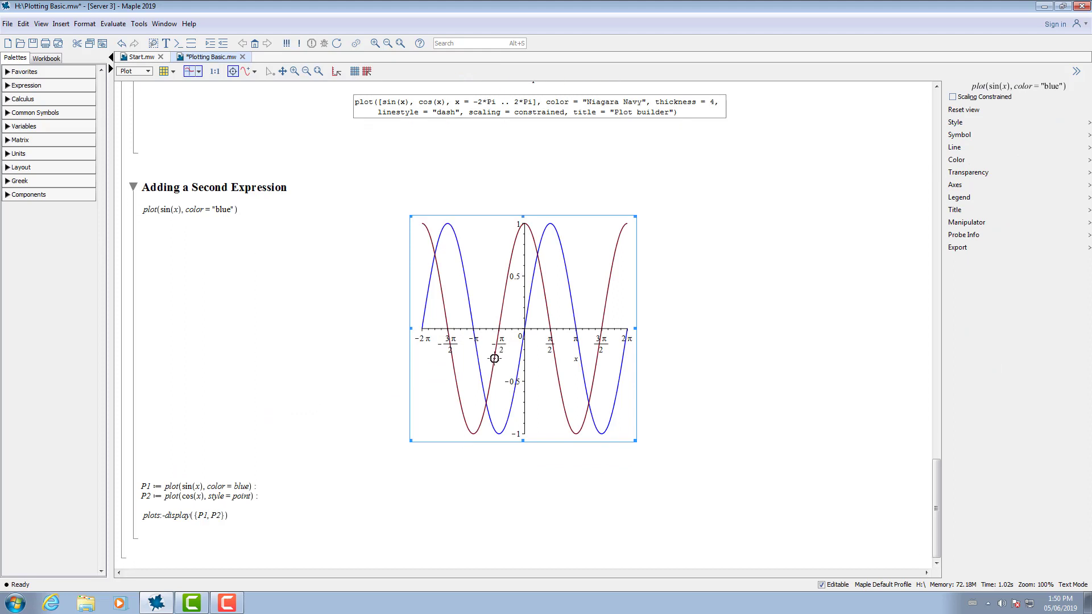